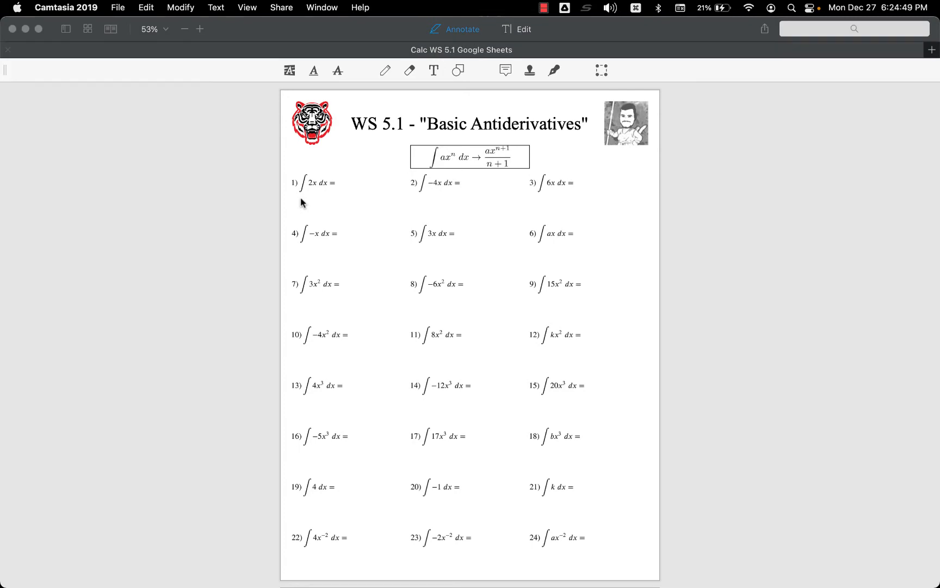
Switch to the Speedsheets spreadsheet in Chrome and change the Roots sheet's title to "Roots v2"
{"action": "key", "text": "super+Tab"}
{"action": "key", "text": "super+Tab"}
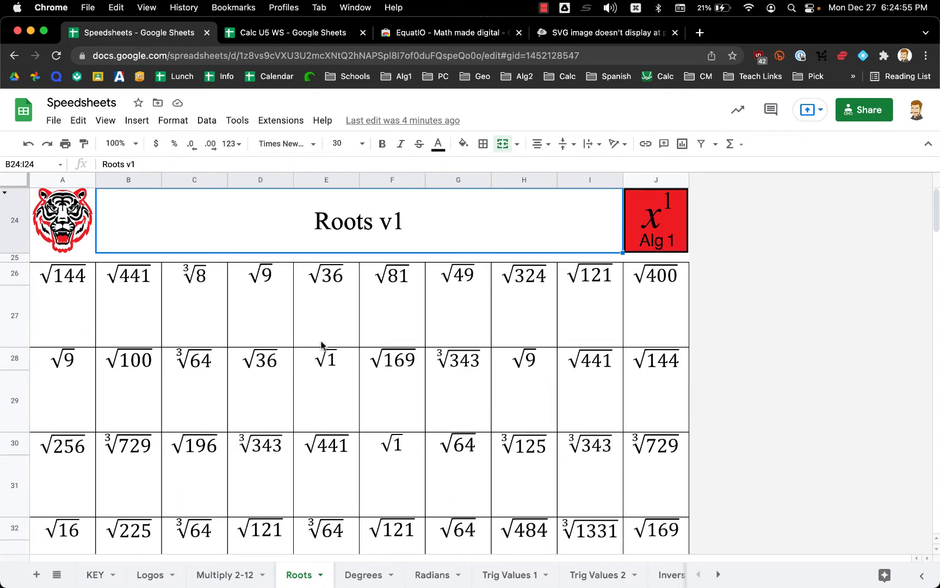
{"action": "left_click", "coordinate": [154, 164]}
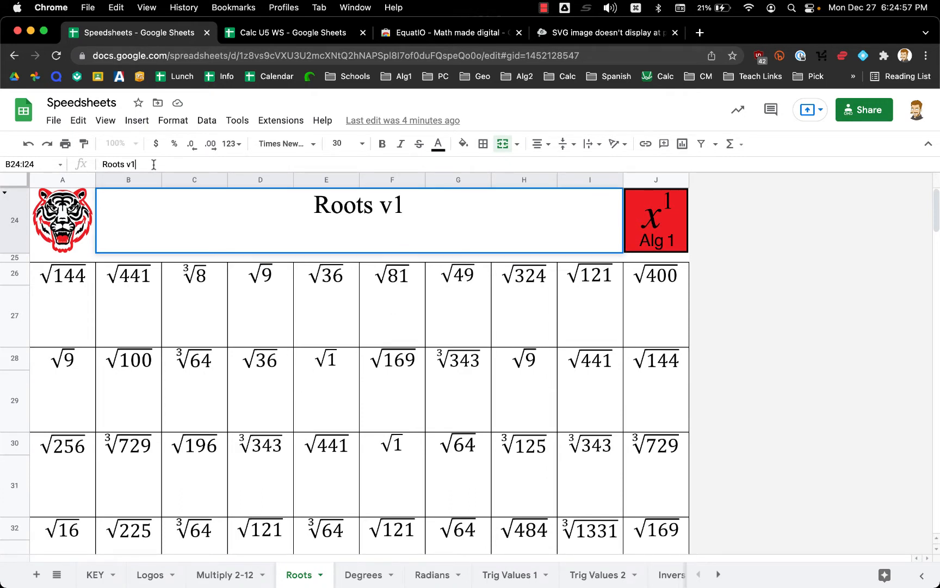
{"action": "key", "text": "BackSpace"}
{"action": "type", "text": "2"}
{"action": "key", "text": "Return"}
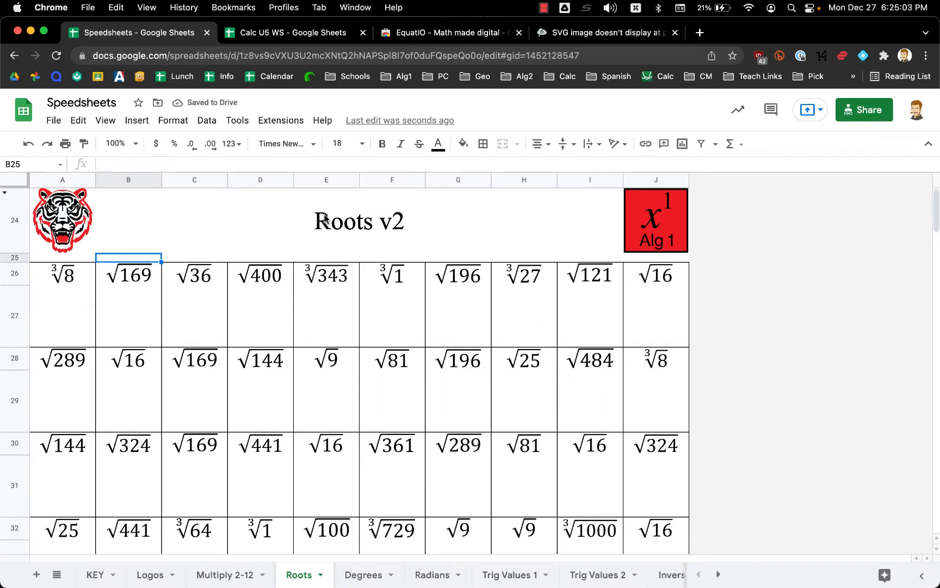
Compare the Calc U5 WS sheet with its exported PDF, and view the EquatIO extension's Chrome Web Store page
{"action": "left_click", "coordinate": [305, 32]}
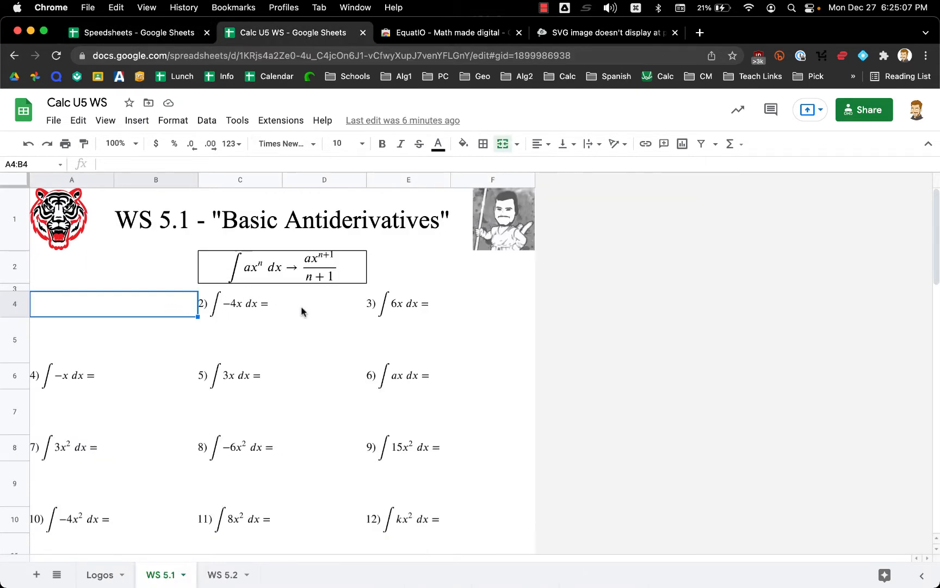
{"action": "key", "text": "super+Tab"}
{"action": "key", "text": "super+Tab"}
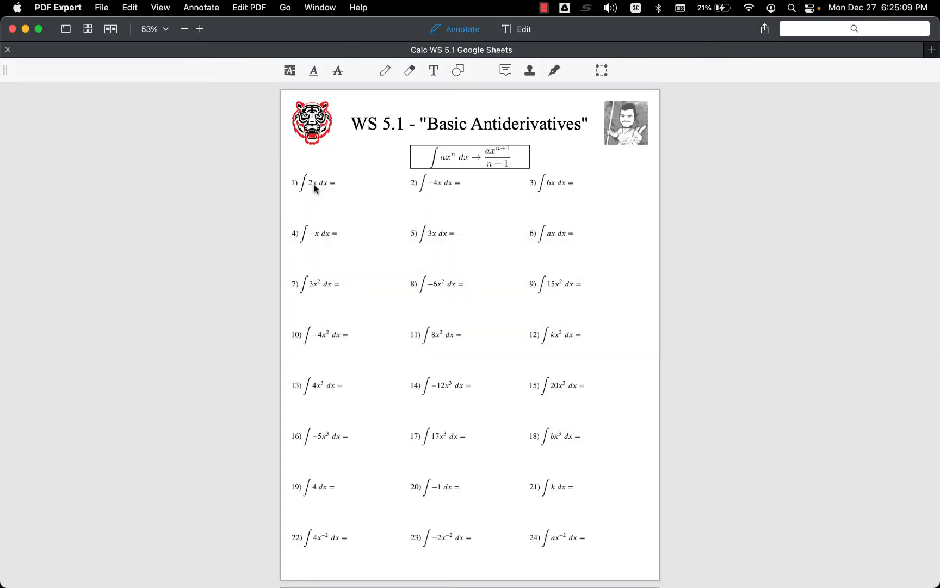
{"action": "key", "text": "super+Tab"}
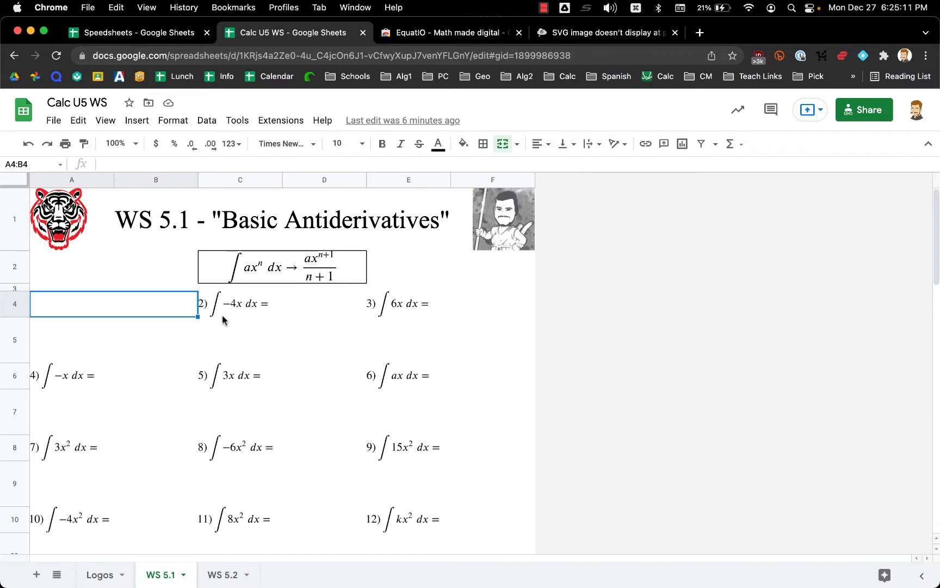
{"action": "left_click", "coordinate": [447, 33]}
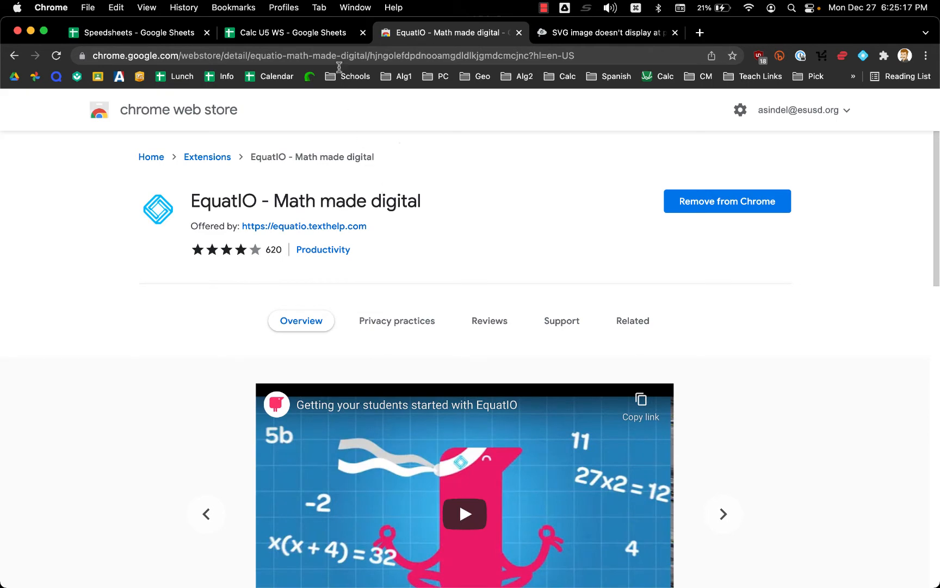
In Calc U5 WS, insert the EquatIO equation "1) \int 2x\;dx=" into merged cell A4:B4 and close the equation editor
{"action": "left_click", "coordinate": [317, 35]}
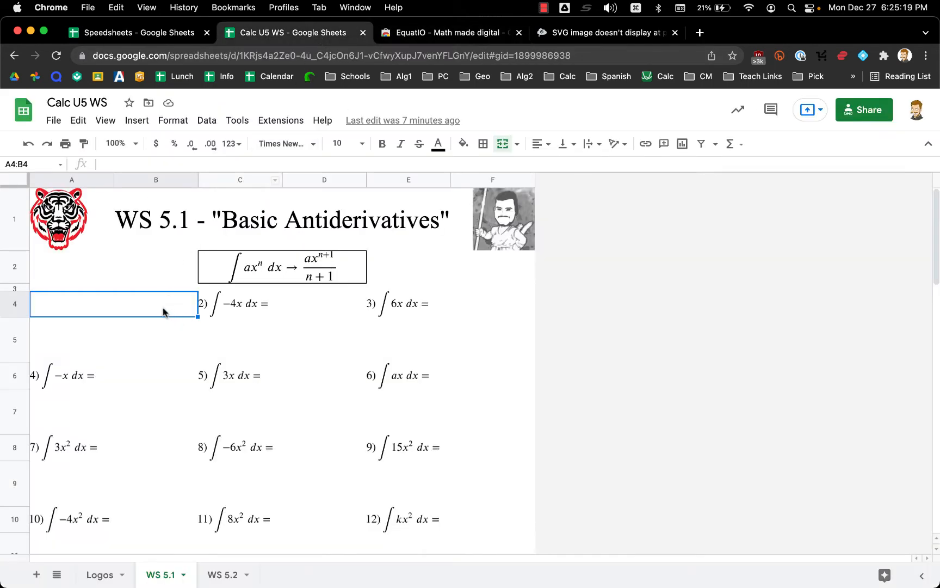
{"action": "left_click", "coordinate": [863, 55]}
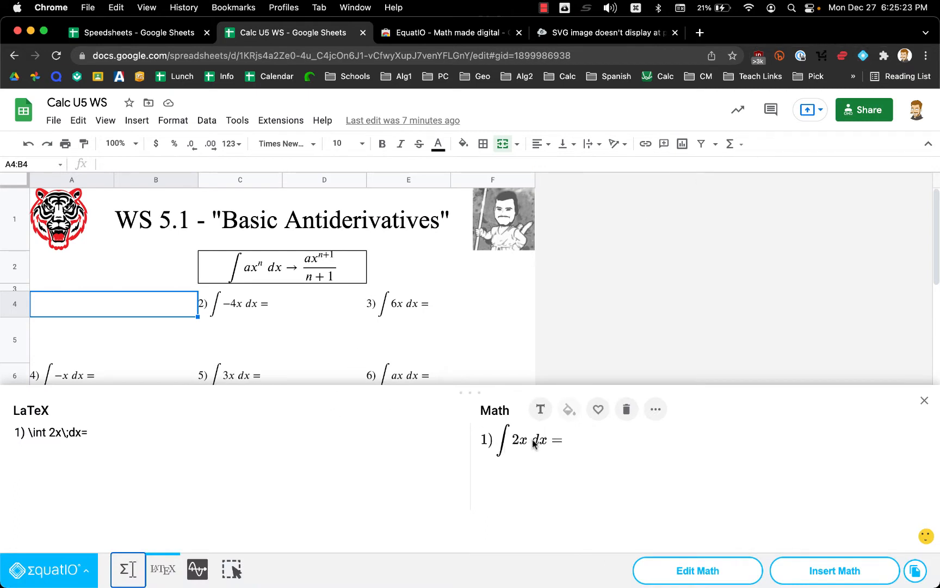
{"action": "left_click", "coordinate": [809, 570]}
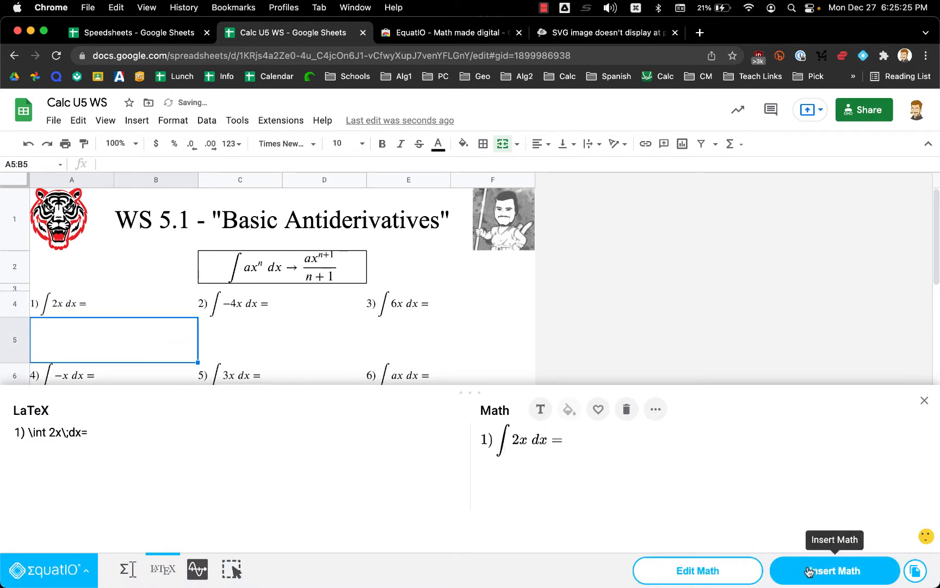
{"action": "left_click", "coordinate": [922, 403]}
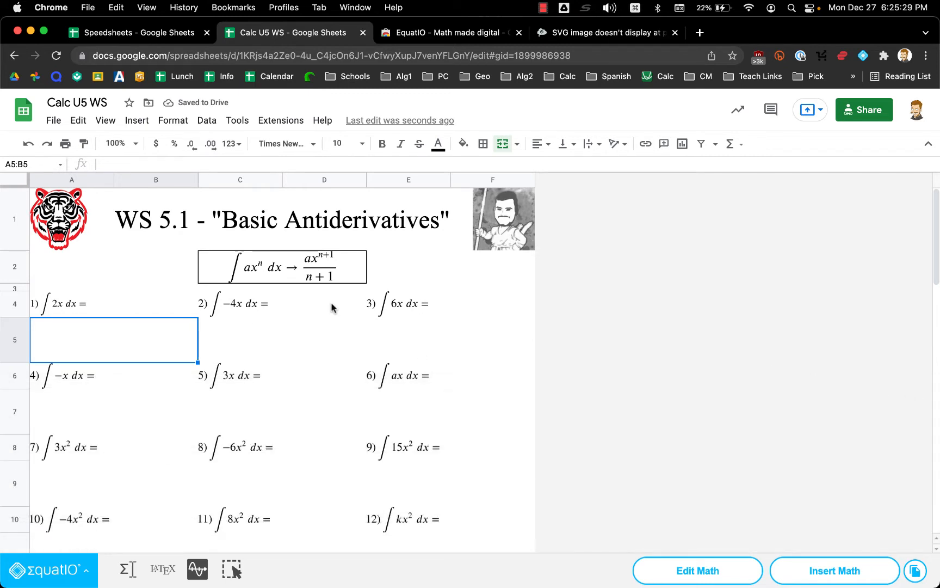
Select equation 1 to show its image formula, and print the current sheet to a PDF named "test" in Downloads
{"action": "left_click", "coordinate": [124, 307]}
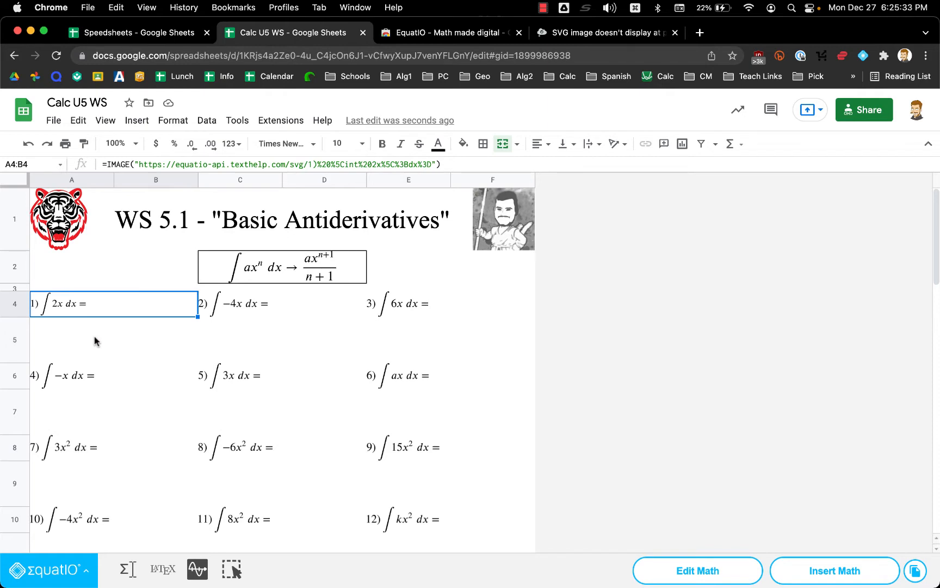
{"action": "key", "text": "super+p"}
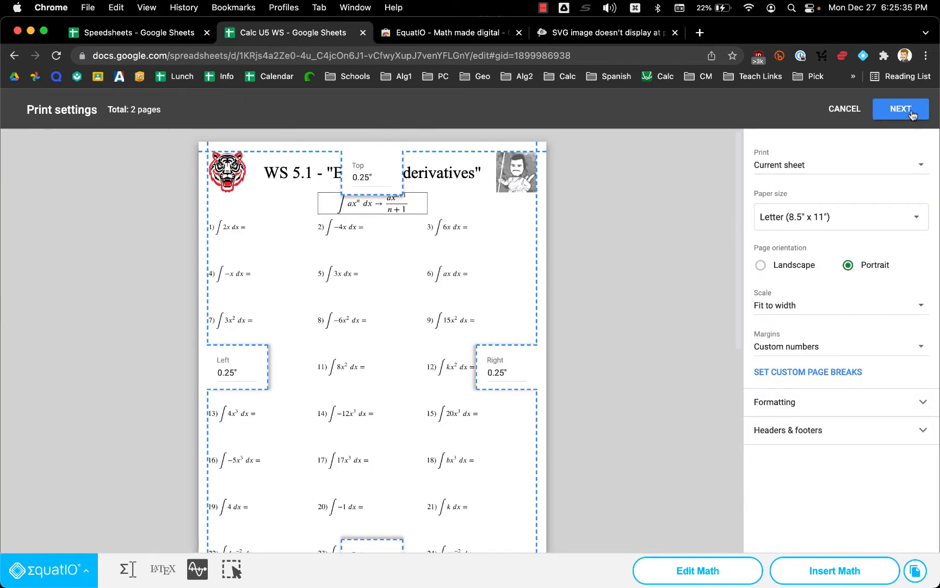
{"action": "left_click", "coordinate": [912, 115]}
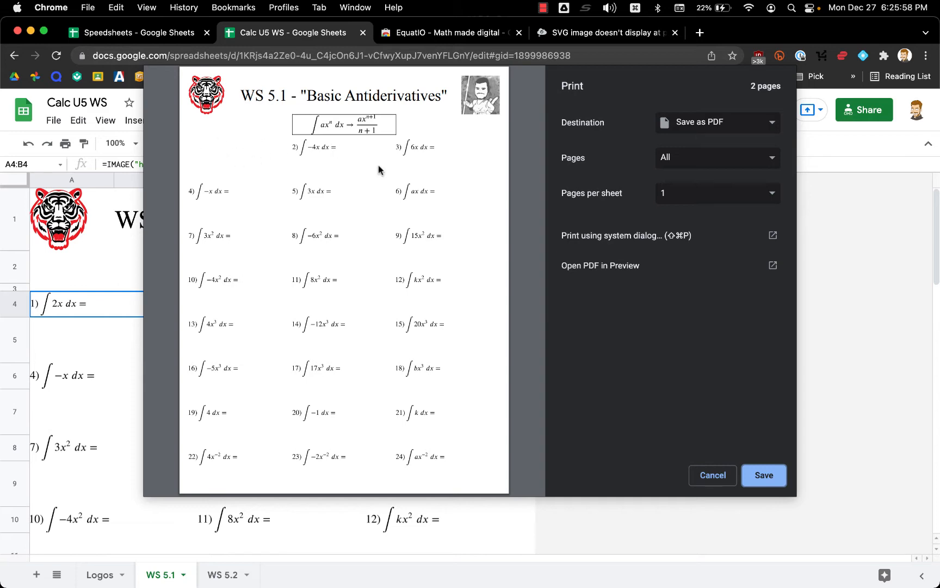
{"action": "left_click", "coordinate": [768, 483]}
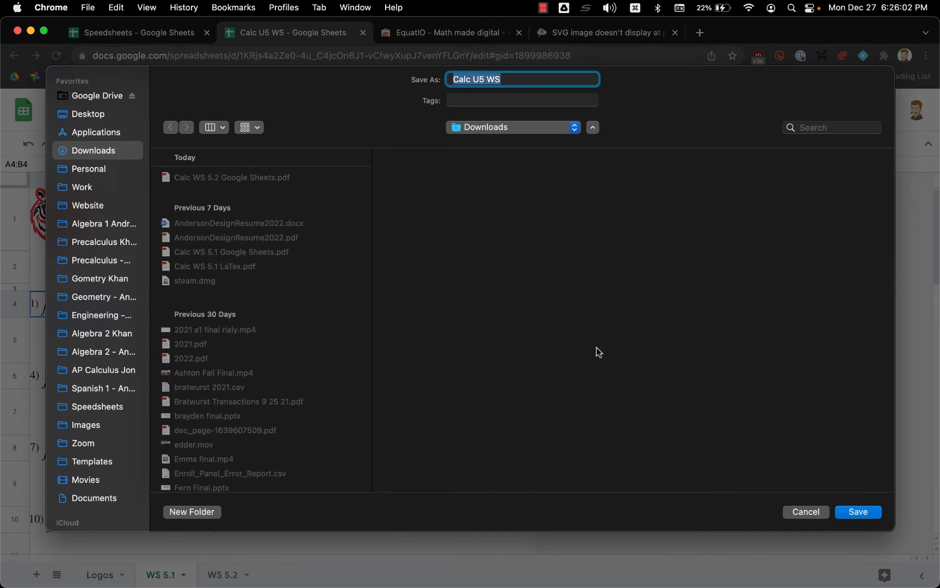
{"action": "type", "text": "test"}
{"action": "key", "text": "Return"}
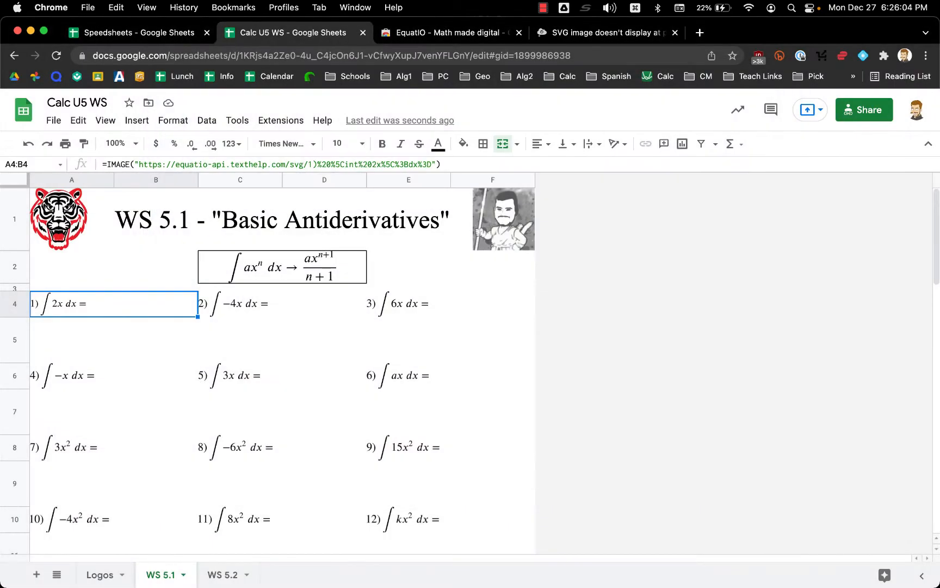
Switch to Finder and open the test PDF to check how equation 1 printed
{"action": "key", "text": "super+Tab"}
{"action": "key", "text": "super+Tab"}
{"action": "key", "text": "super+Tab"}
{"action": "key", "text": "super+Tab"}
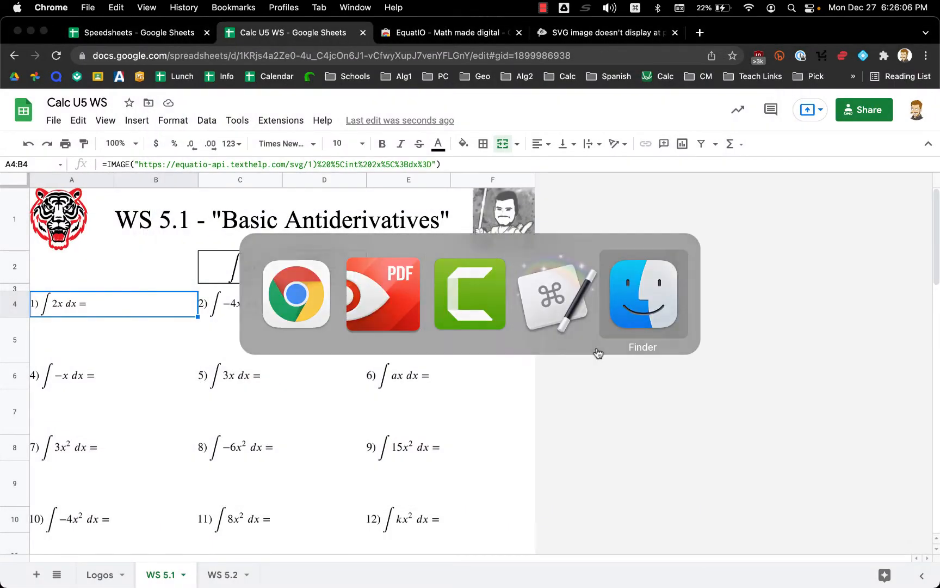
{"action": "double_click", "coordinate": [482, 95]}
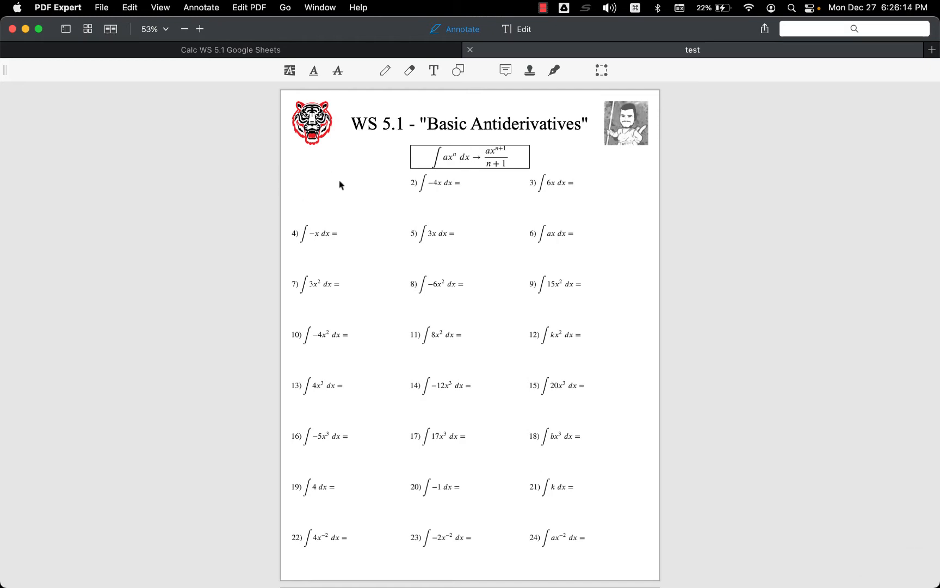
Return to Chrome and view the Stack Exchange question about SVG images not displaying when printing Google Sheets
{"action": "key", "text": "super+Tab"}
{"action": "key", "text": "super+Tab"}
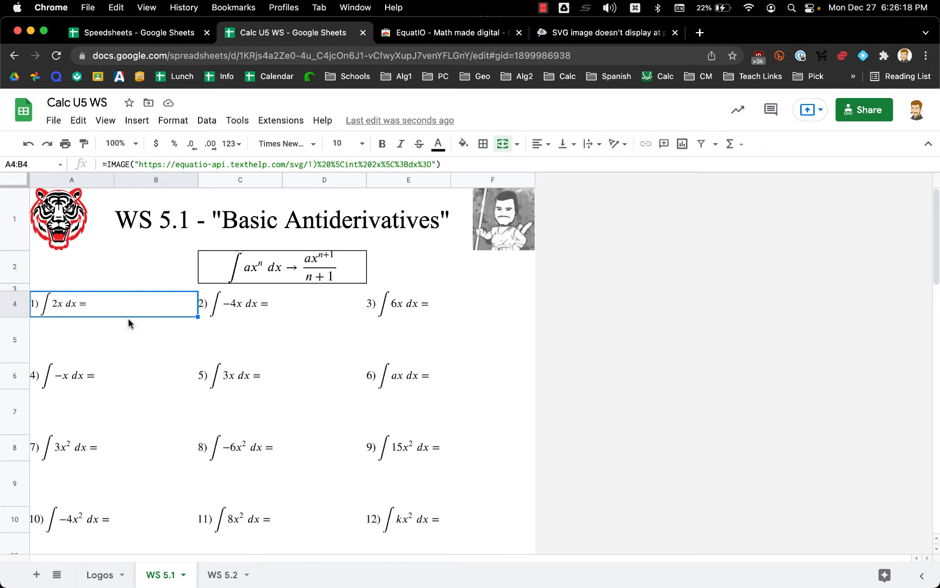
{"action": "left_click", "coordinate": [609, 33]}
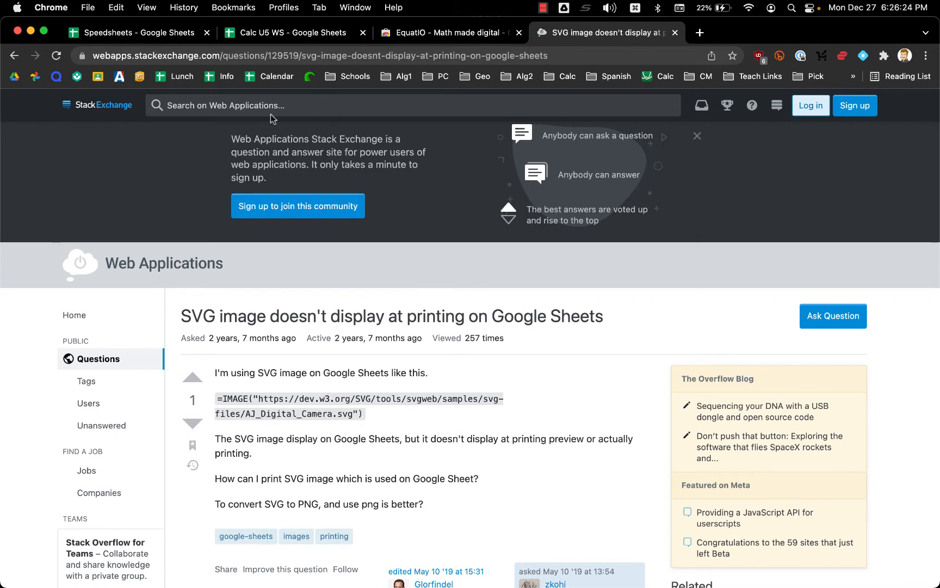
In the Calc U5 WS sheet, replace "svg" with "png" in the image URL of equation 1's formula
{"action": "left_click", "coordinate": [253, 32]}
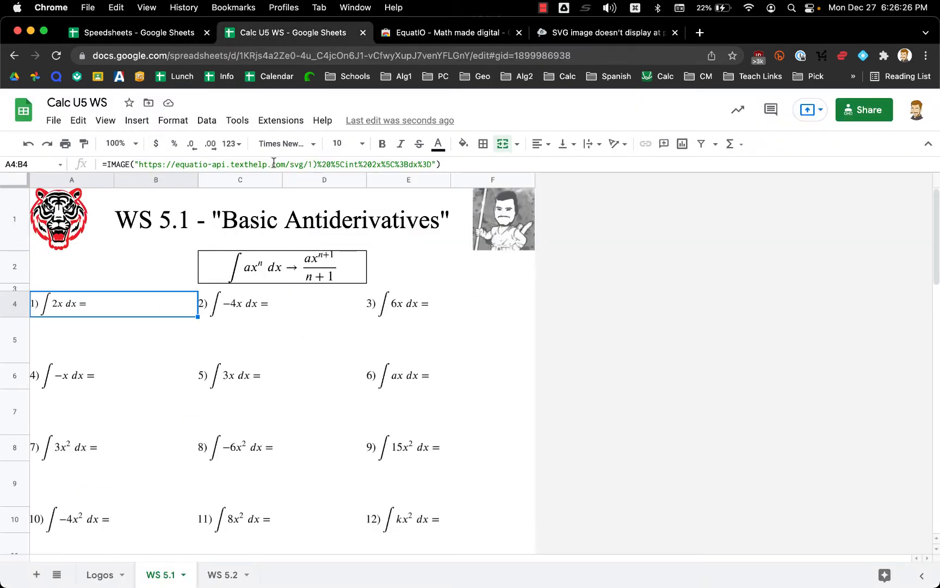
{"action": "left_click", "coordinate": [303, 164]}
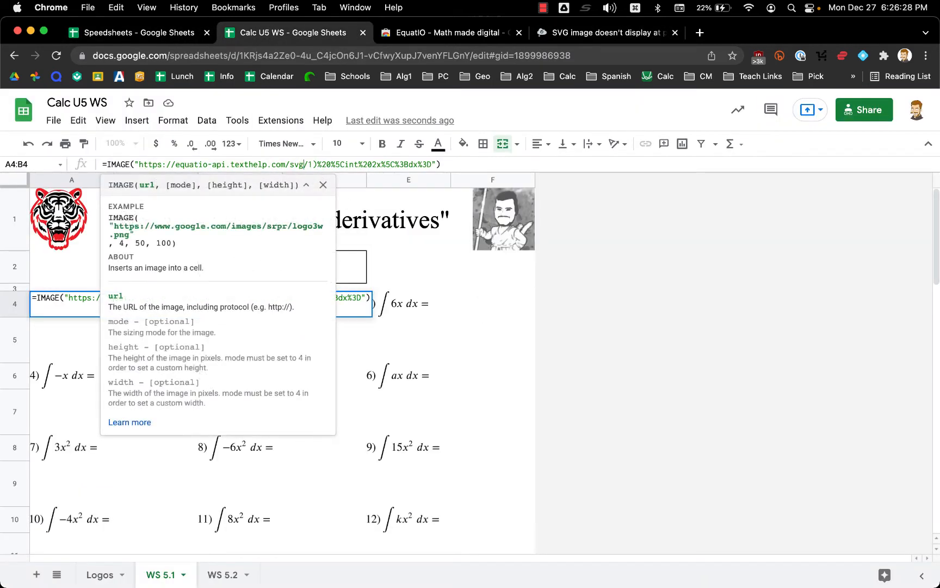
{"action": "key", "text": "BackSpace"}
{"action": "key", "text": "BackSpace"}
{"action": "key", "text": "BackSpace"}
{"action": "type", "text": "png"}
{"action": "key", "text": "Return"}
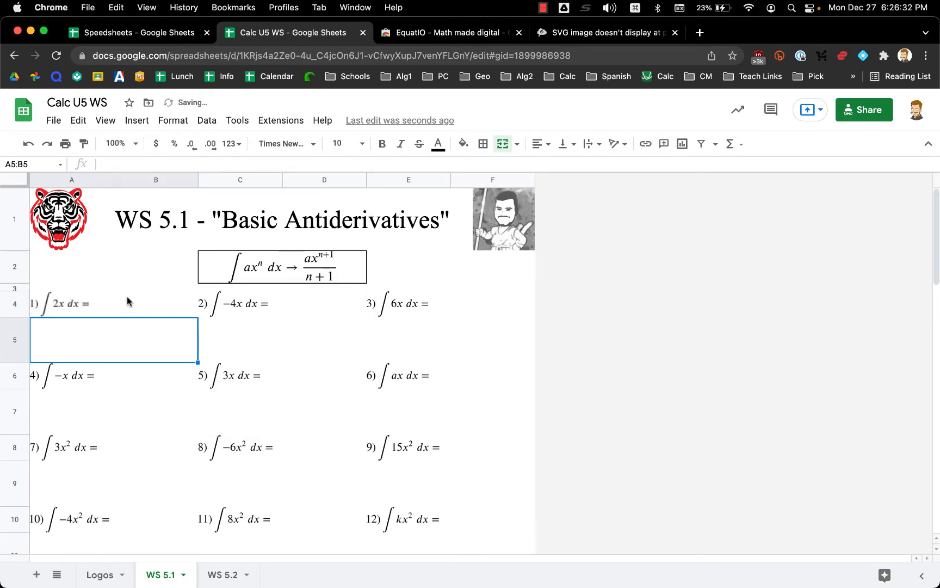
Append "?height=1000" to the end of the image URL in equation 1's formula
{"action": "left_click", "coordinate": [100, 300]}
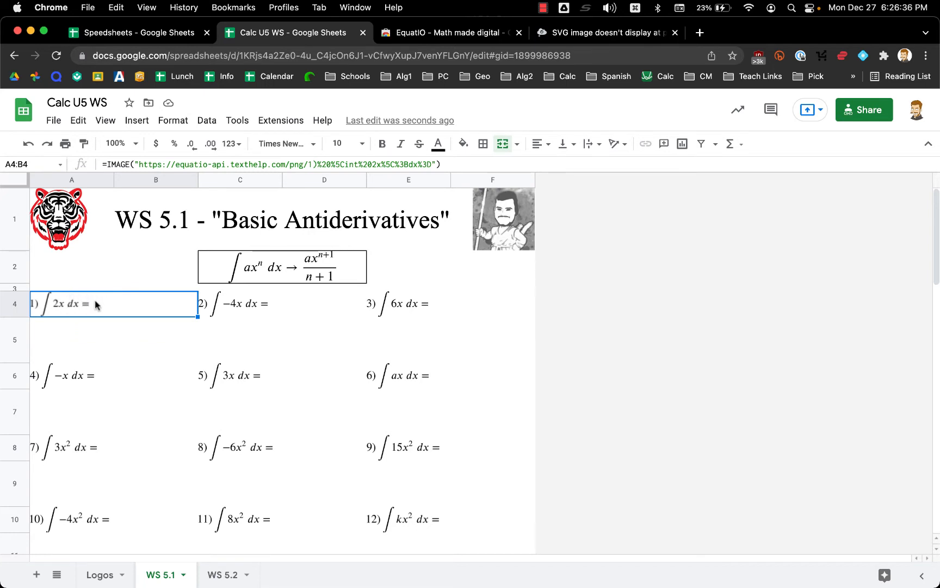
{"action": "left_click", "coordinate": [432, 166]}
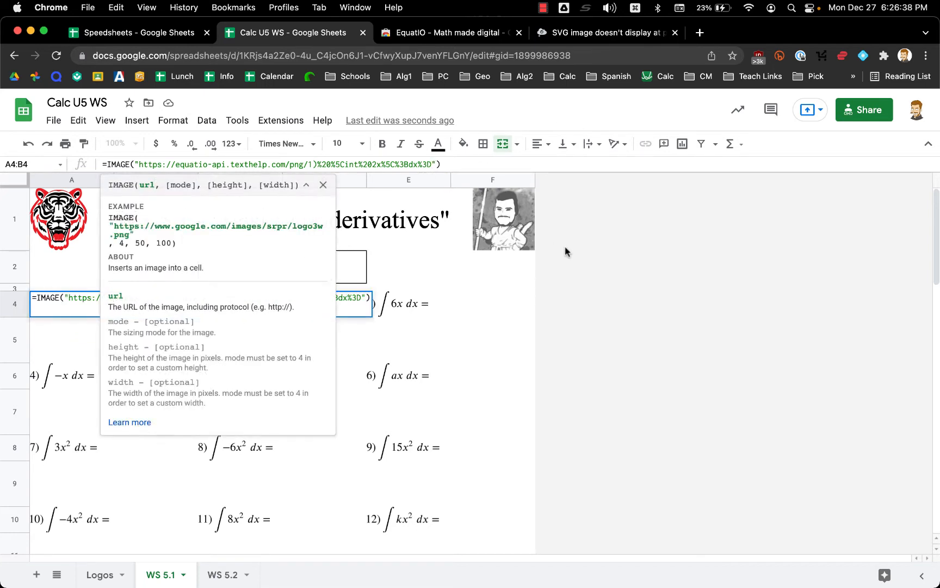
{"action": "type", "text": "?height=1000"}
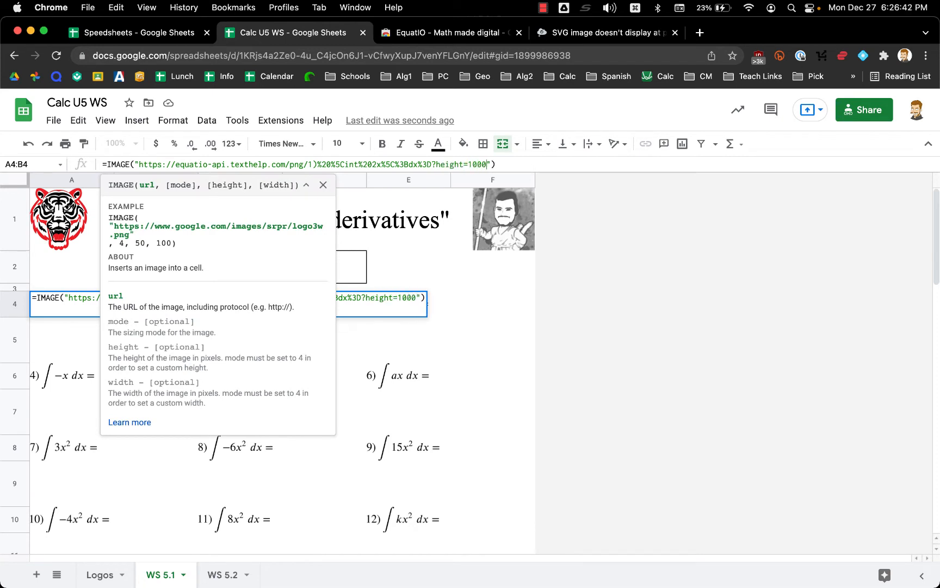
{"action": "key", "text": "Return"}
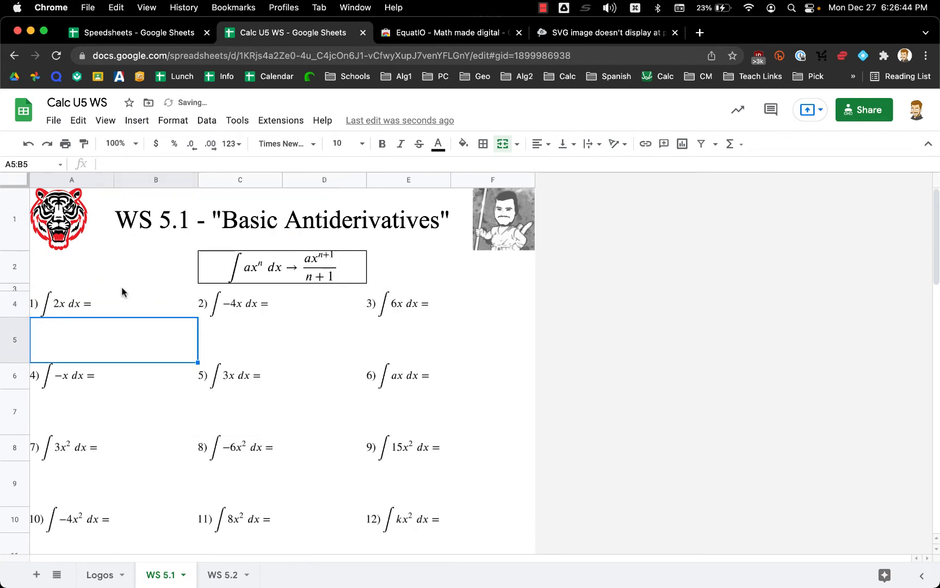
Preview the current sheet's printout to check equation 1, and leave the print dialog without saving
{"action": "key", "text": "super+p"}
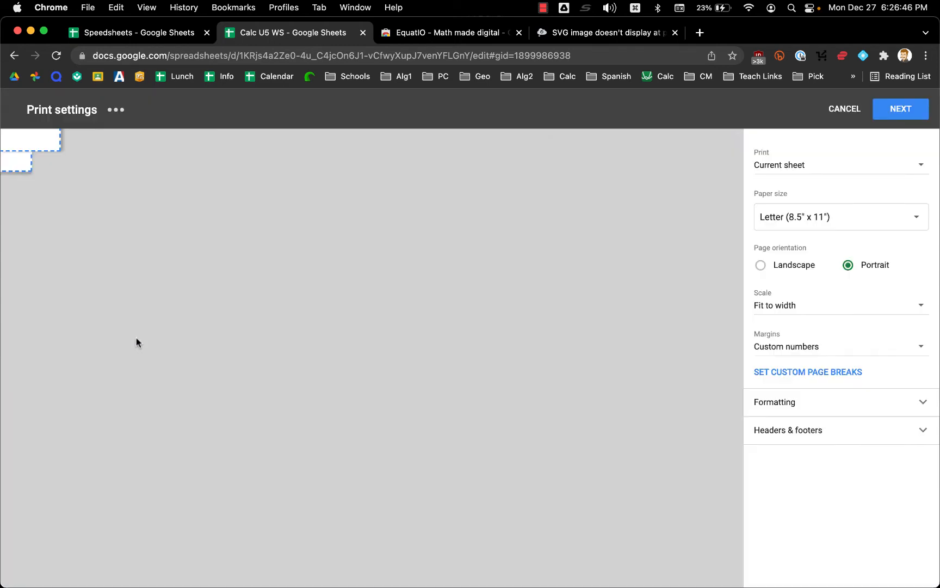
{"action": "left_click", "coordinate": [901, 106]}
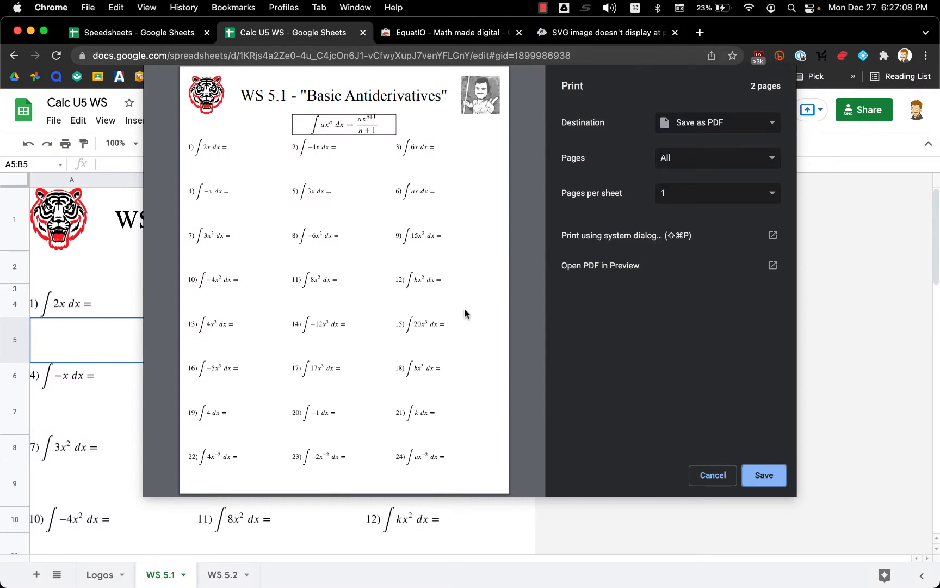
{"action": "left_click", "coordinate": [711, 475]}
Inspect the image formulas of equations 1, 2 and 3 in row 4
{"action": "left_click", "coordinate": [71, 303]}
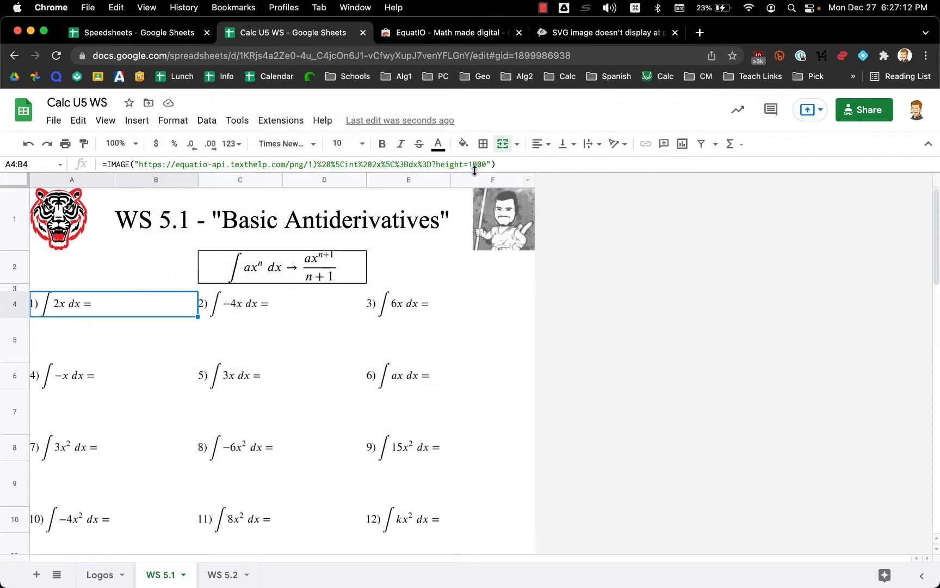
{"action": "left_click", "coordinate": [241, 311]}
{"action": "left_click", "coordinate": [389, 319]}
{"action": "left_click", "coordinate": [395, 309]}
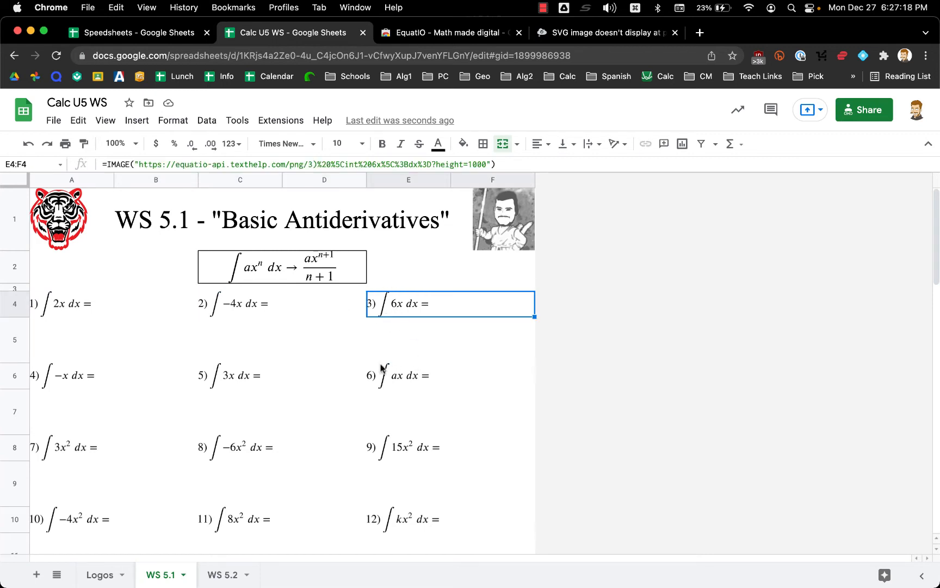
Switch to Keyboard Maestro and examine the Equatio Helper macro's "Read Me" comment and its "Move and Click" action settings
{"action": "key", "text": "super+Tab"}
{"action": "key", "text": "super+Tab"}
{"action": "key", "text": "super+Tab"}
{"action": "key", "text": "super+Tab"}
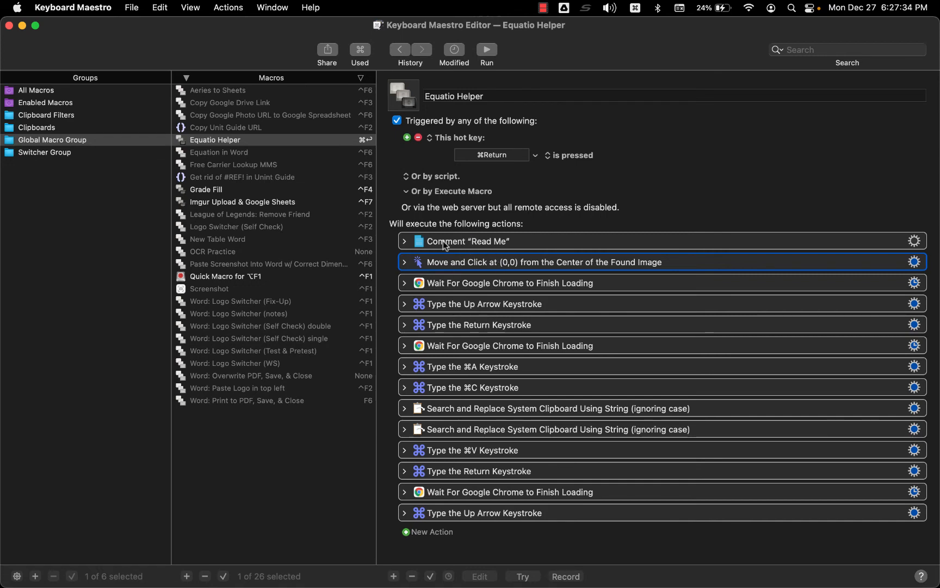
{"action": "left_click", "coordinate": [405, 241]}
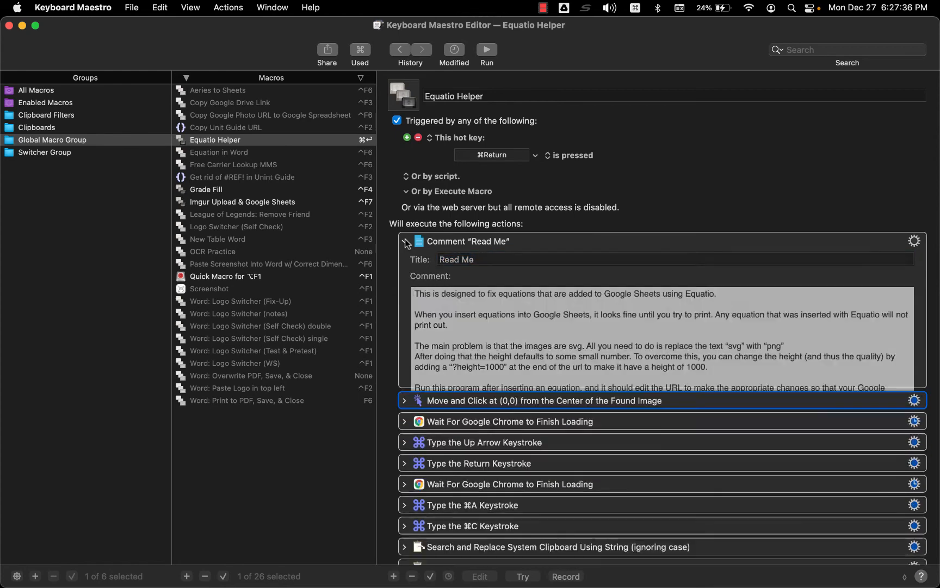
{"action": "left_click", "coordinate": [405, 241]}
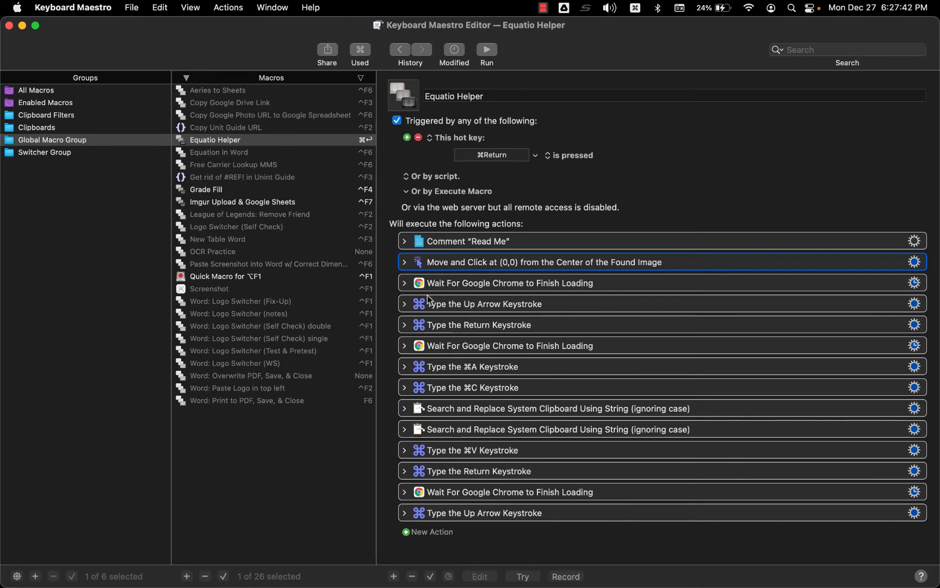
{"action": "left_click", "coordinate": [404, 262]}
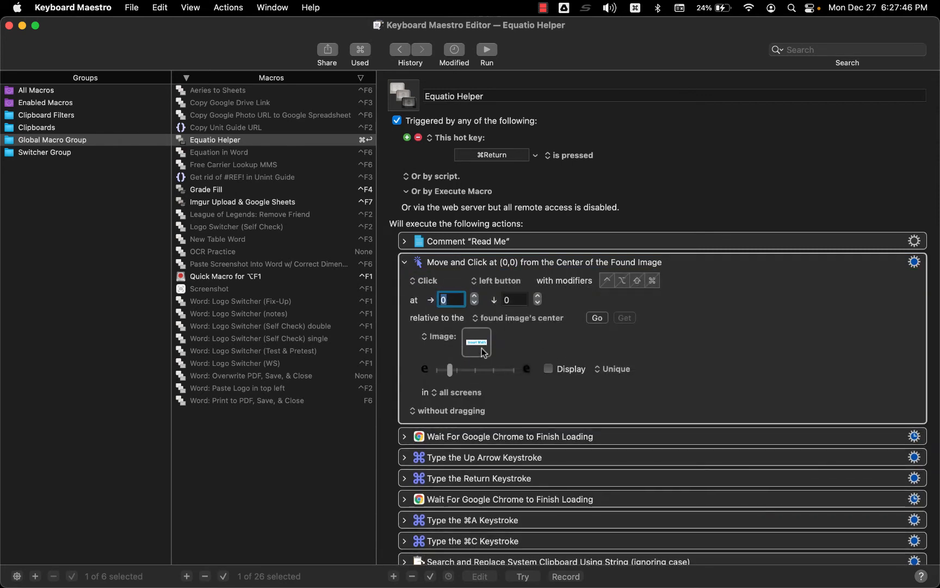
Switch to Chrome, open the EquatIO toolbar, load equation 1 in the LaTeX editor and reinsert it into its cell in row 4
{"action": "key", "text": "super+Tab"}
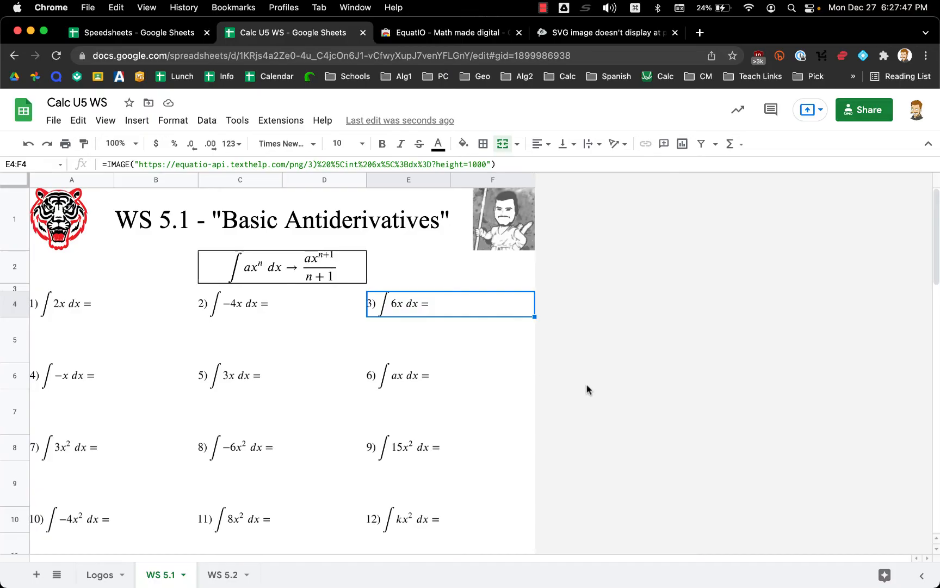
{"action": "left_click", "coordinate": [863, 55]}
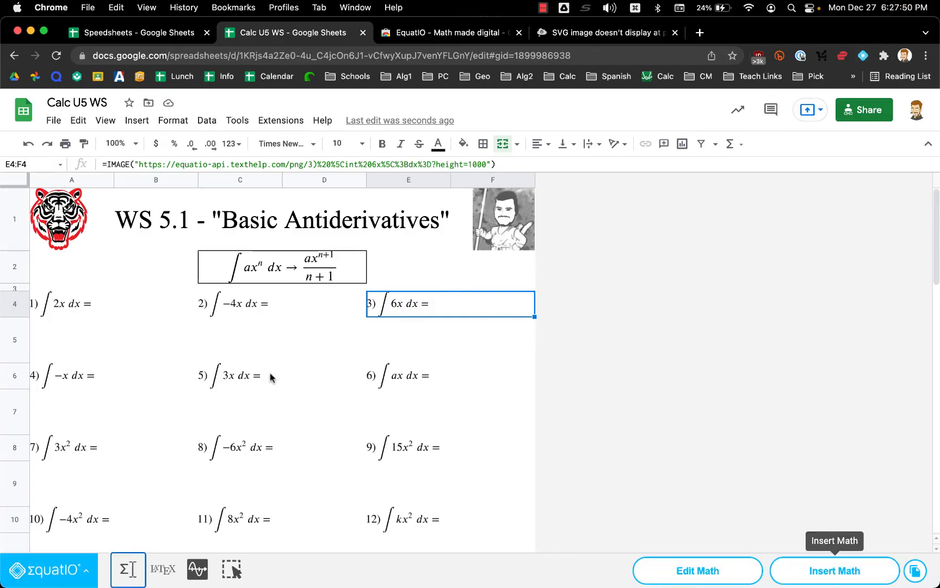
{"action": "left_click", "coordinate": [86, 315]}
{"action": "left_click", "coordinate": [163, 568]}
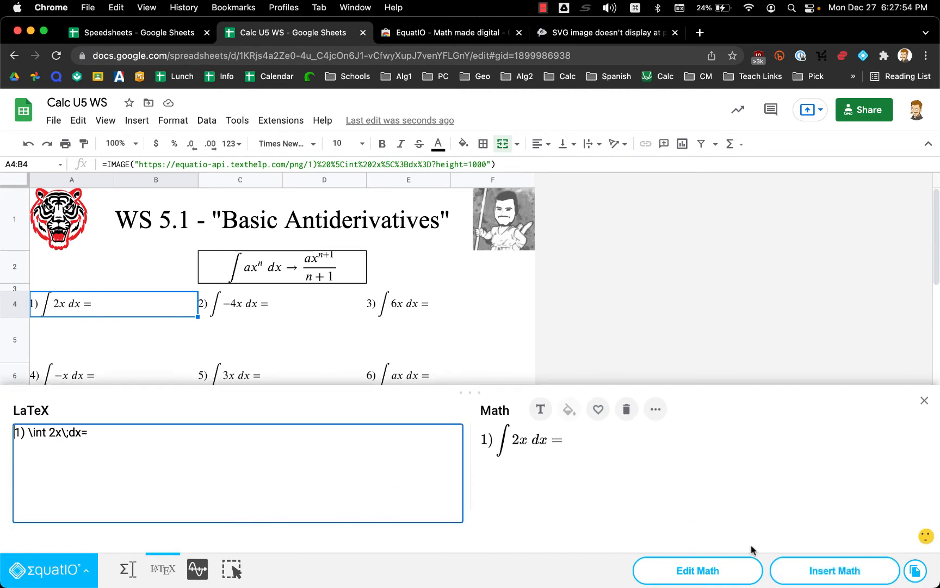
{"action": "left_click", "coordinate": [838, 569]}
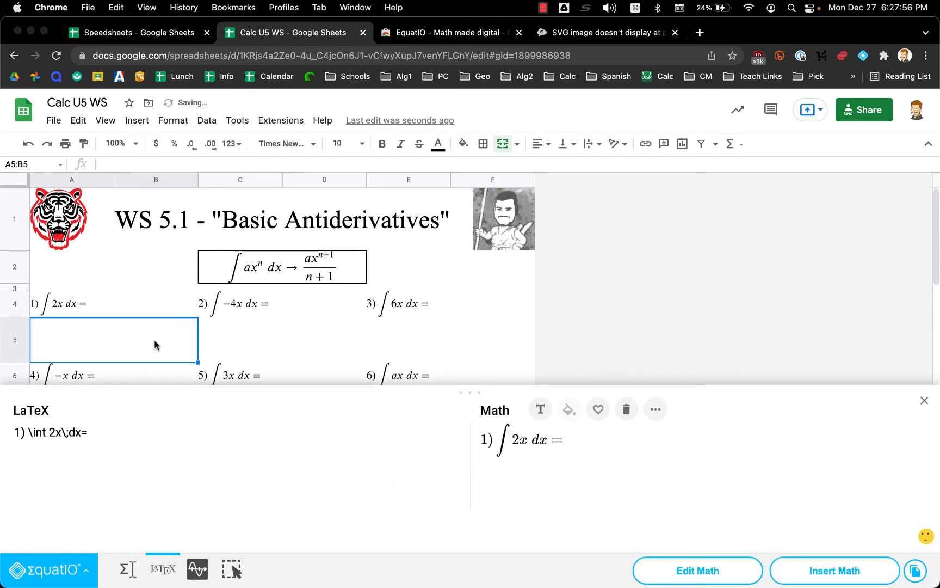
Switch to Keyboard Maestro and examine the Equatio Helper macro's action list and the settings of both clipboard Search and Replace actions
{"action": "key", "text": "super+Tab"}
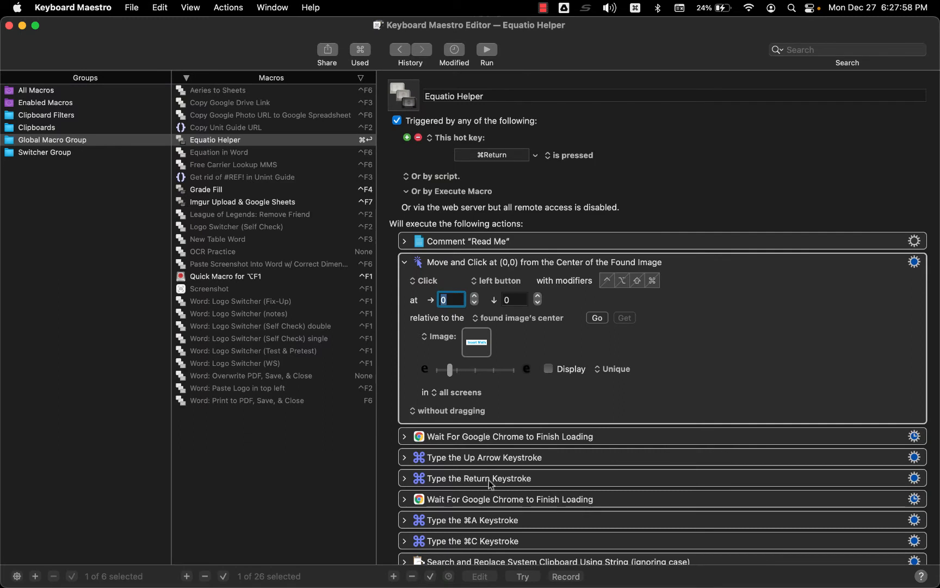
{"action": "scroll", "coordinate": [477, 482], "scroll_direction": "down", "scroll_amount": 3}
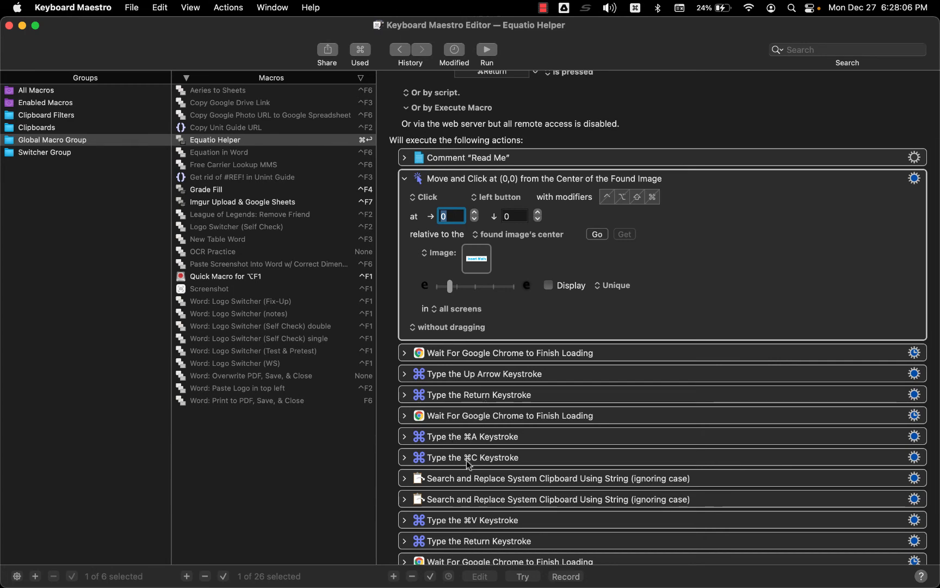
{"action": "scroll", "coordinate": [466, 460], "scroll_direction": "down", "scroll_amount": 2}
{"action": "left_click", "coordinate": [404, 413]}
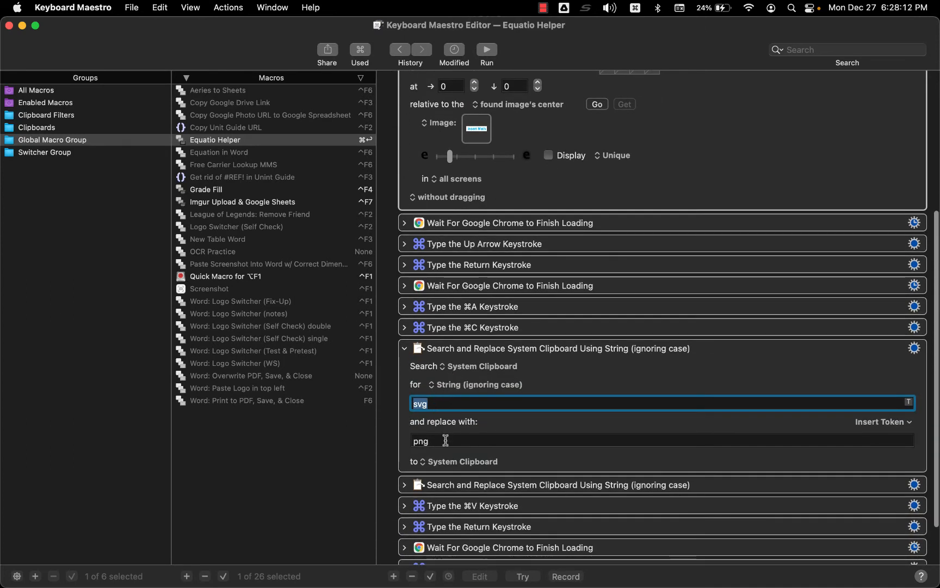
{"action": "left_click", "coordinate": [404, 348]}
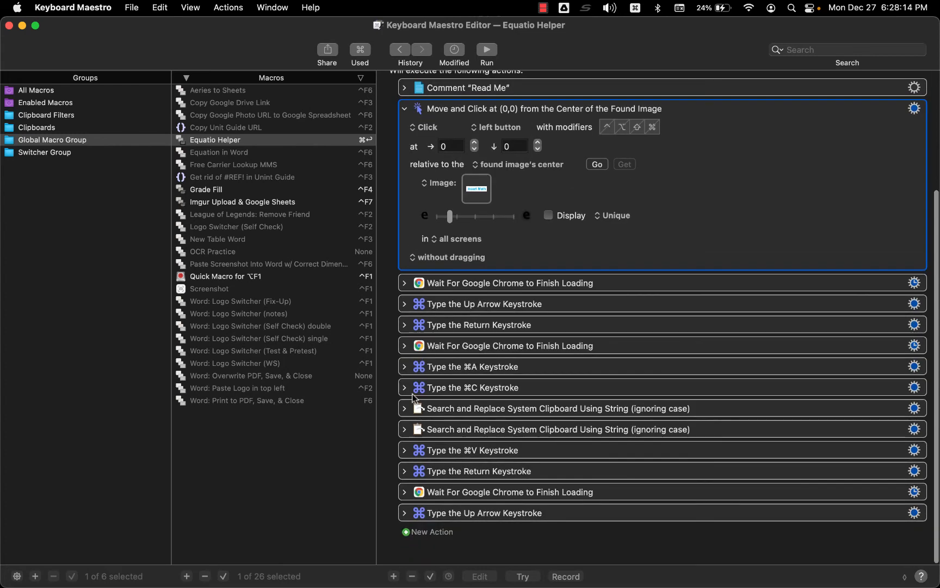
{"action": "left_click", "coordinate": [404, 429]}
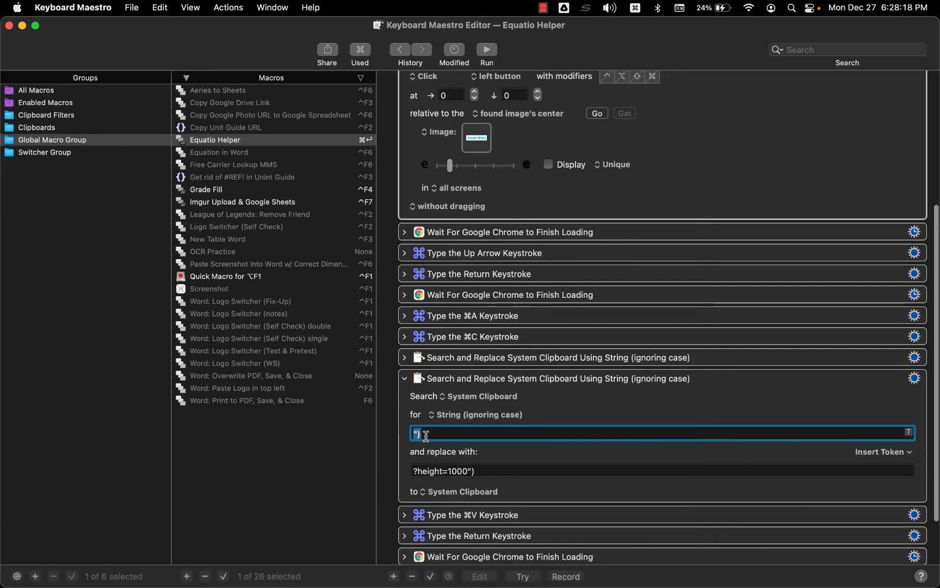
{"action": "left_click", "coordinate": [406, 379]}
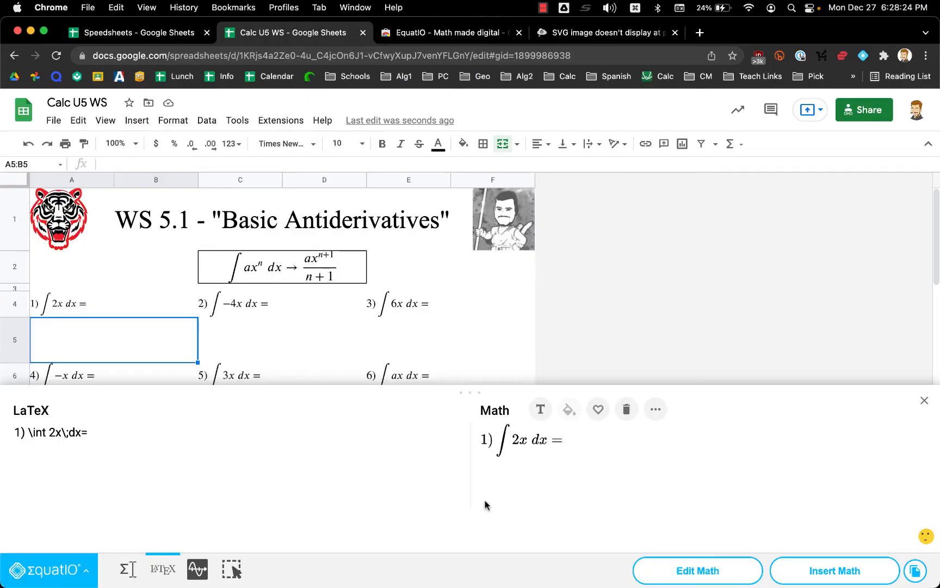
Switch to Chrome to inspect equation 1's image formula, then return to Keyboard Maestro and check the Equatio Helper macro's hot key
{"action": "key", "text": "super+Tab"}
{"action": "left_click", "coordinate": [67, 306]}
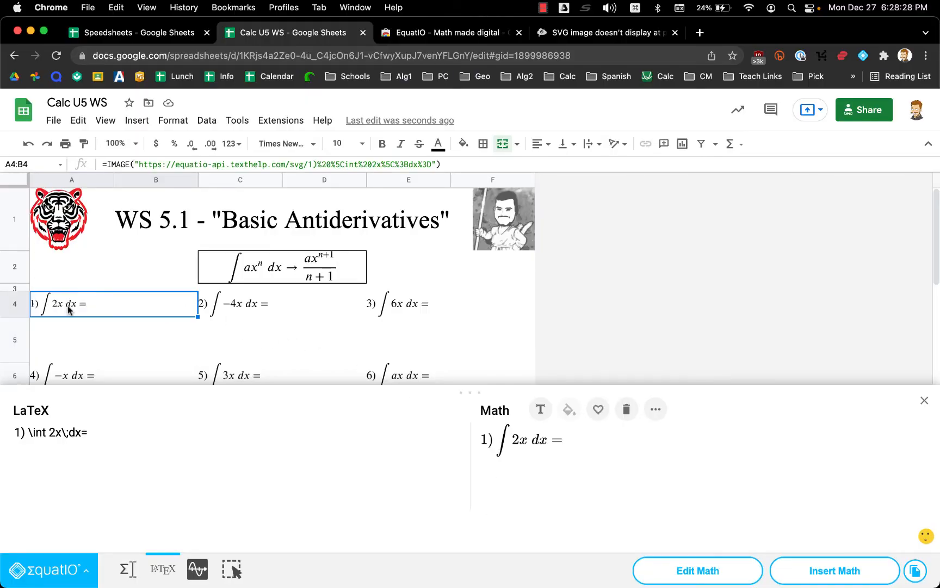
{"action": "key", "text": "super+Tab"}
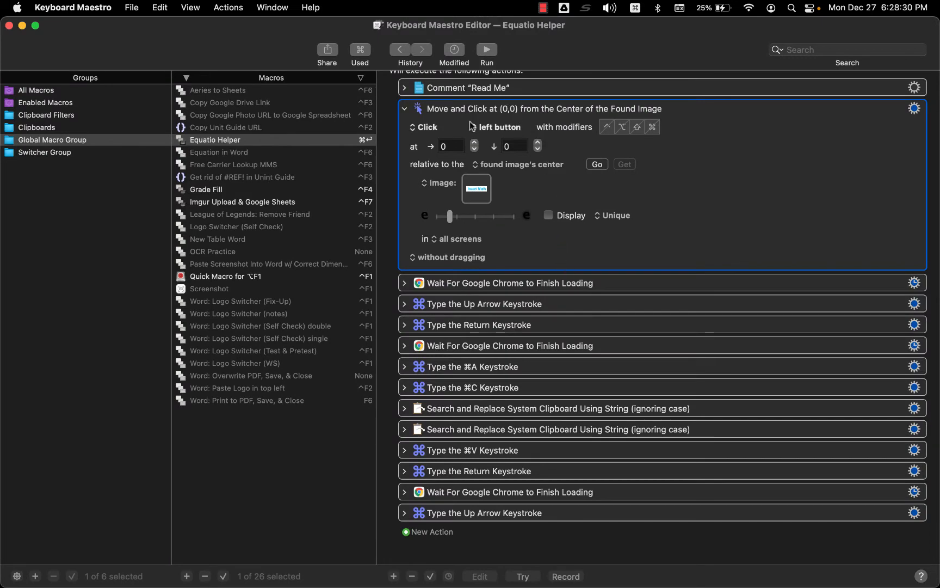
{"action": "scroll", "coordinate": [413, 215], "scroll_direction": "up", "scroll_amount": 5}
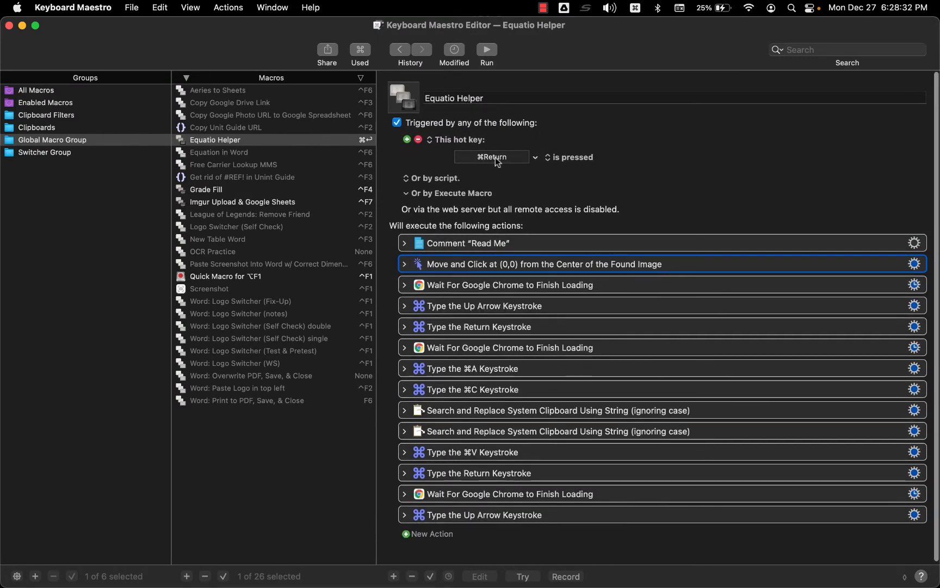
In Chrome, change equation 1's LaTeX to "1) \int 2x^2\;dx=" and insert it with the Equatio Helper macro as a PNG with height=1000
{"action": "key", "text": "super+Tab"}
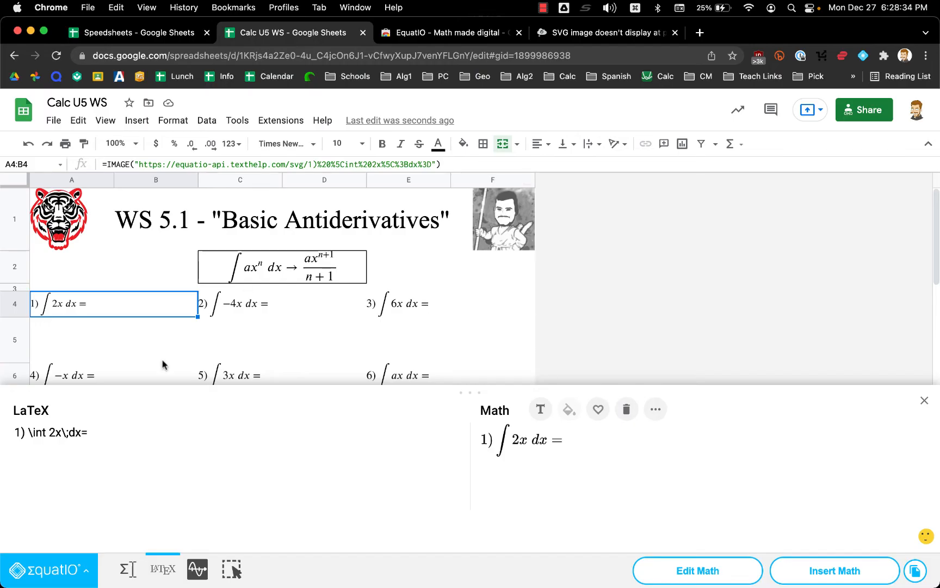
{"action": "left_click", "coordinate": [726, 572]}
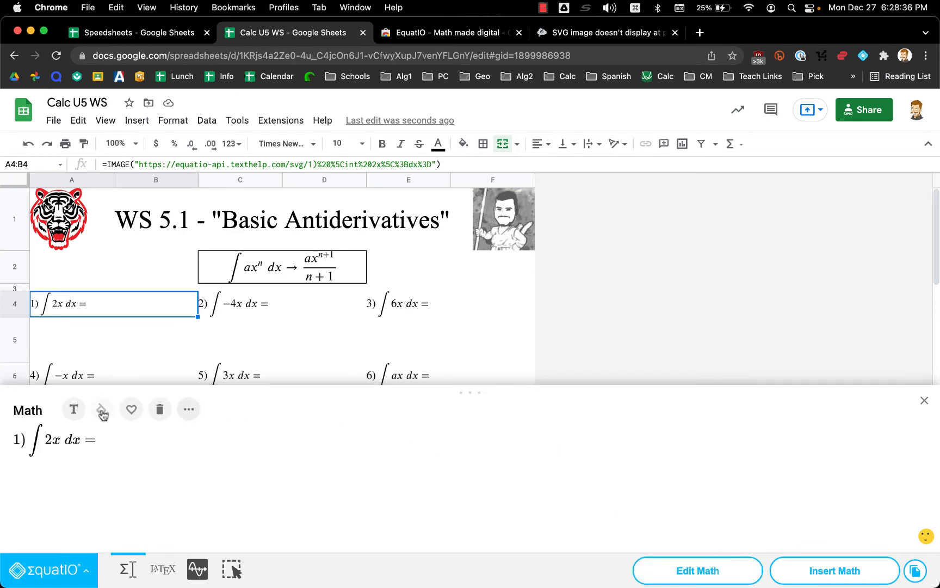
{"action": "left_click", "coordinate": [170, 574]}
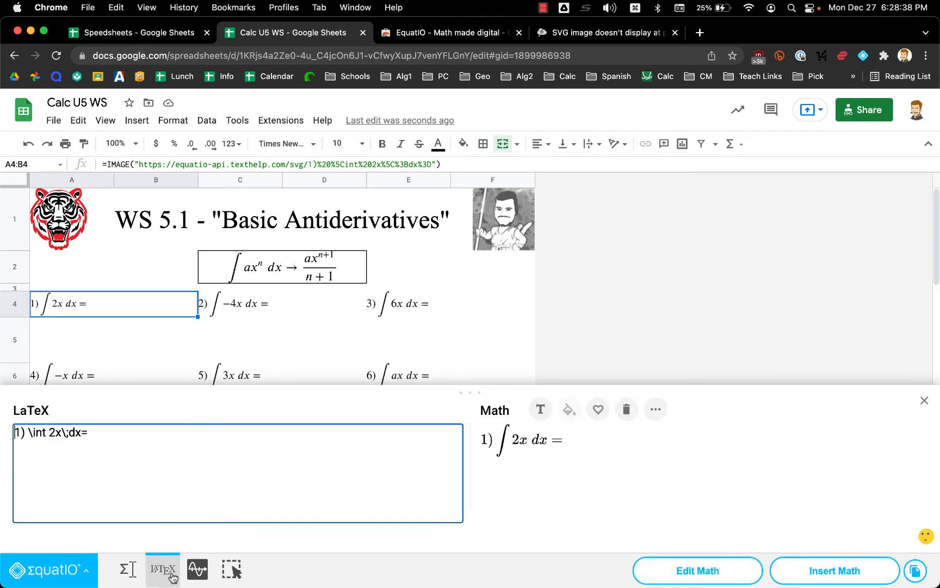
{"action": "left_click", "coordinate": [63, 436]}
{"action": "type", "text": "^2"}
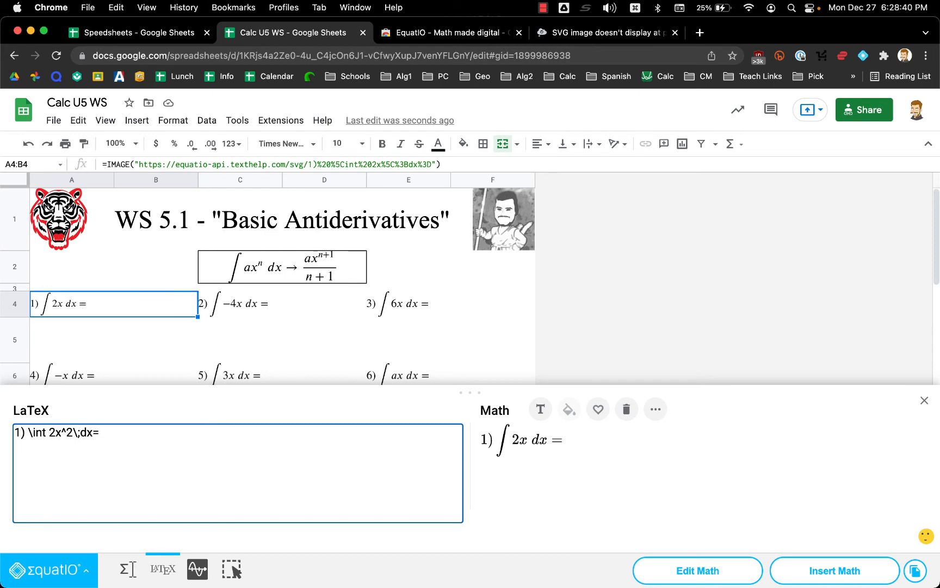
{"action": "left_click", "coordinate": [835, 570]}
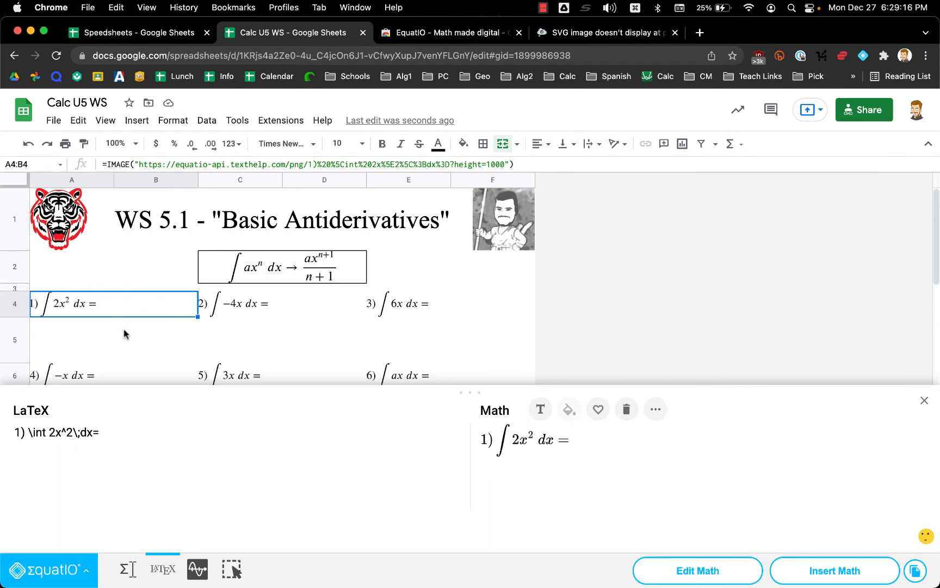
Review the Math Options in EquatIO's settings and close them without saving
{"action": "left_click", "coordinate": [72, 570]}
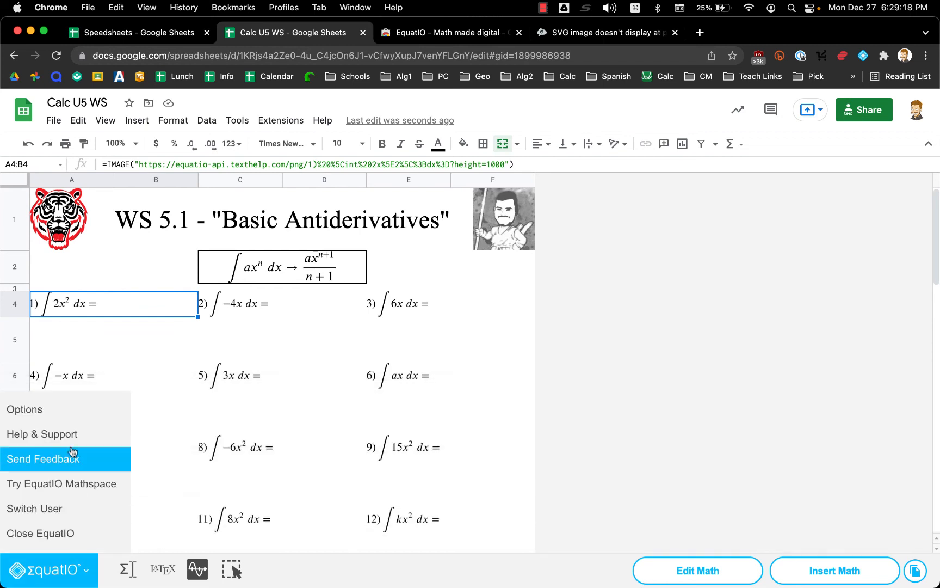
{"action": "left_click", "coordinate": [64, 407]}
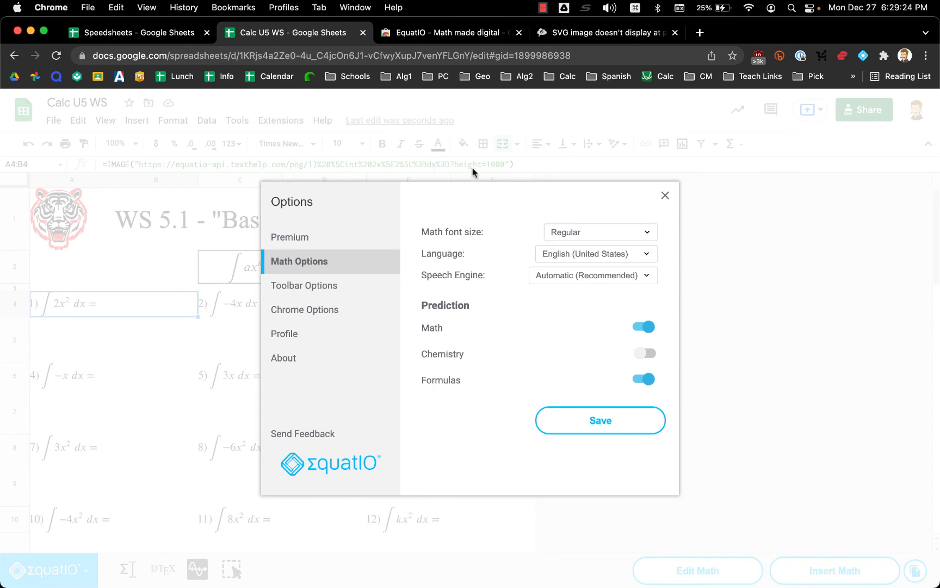
{"action": "left_click", "coordinate": [665, 194]}
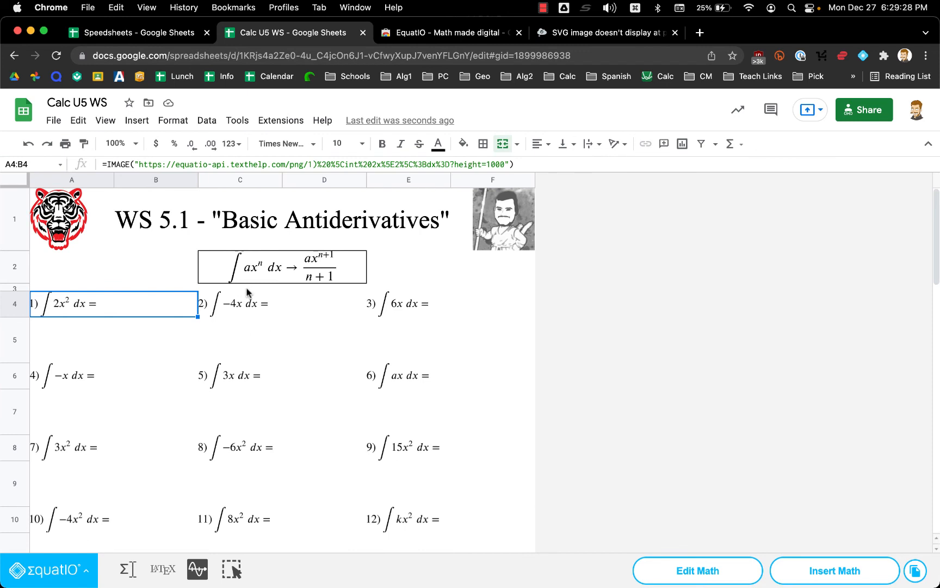